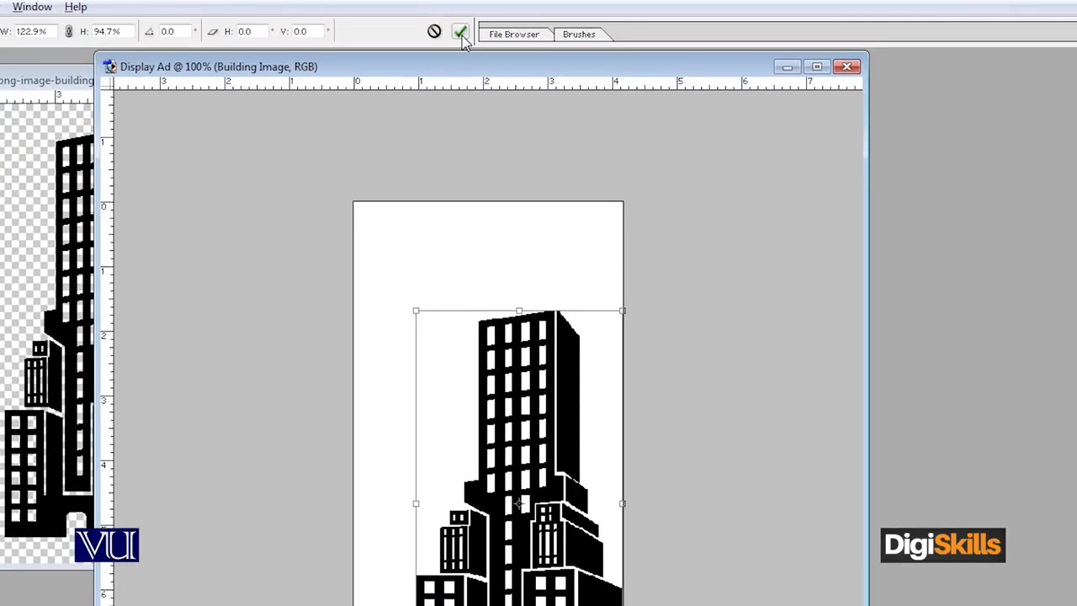
Step: Apply the free transform that stretches the building to 122.9% width and 94.7% height
left_click(460, 32)
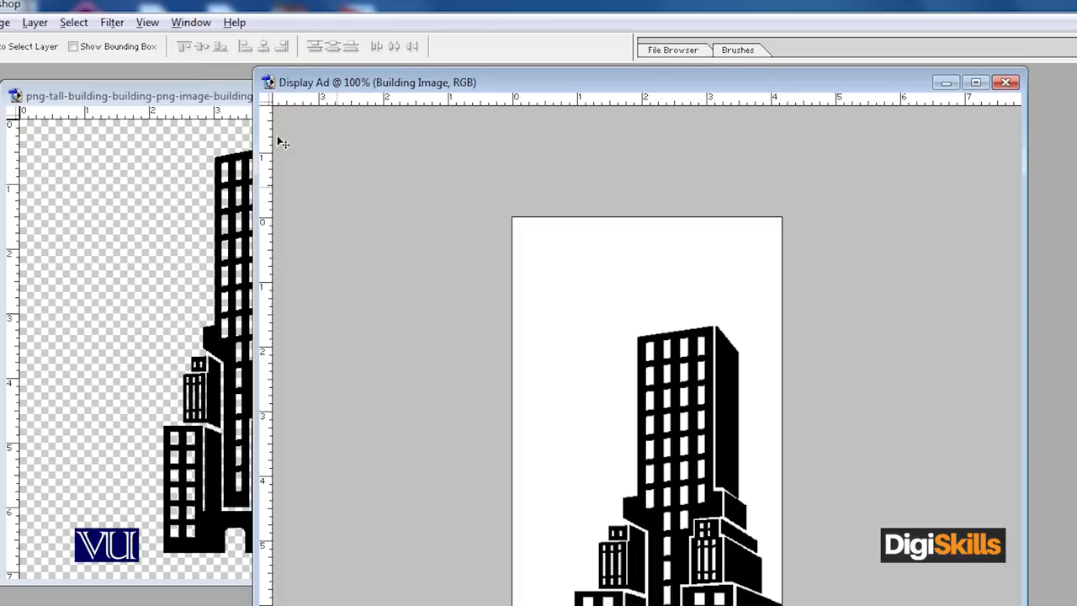
left_click(139, 18)
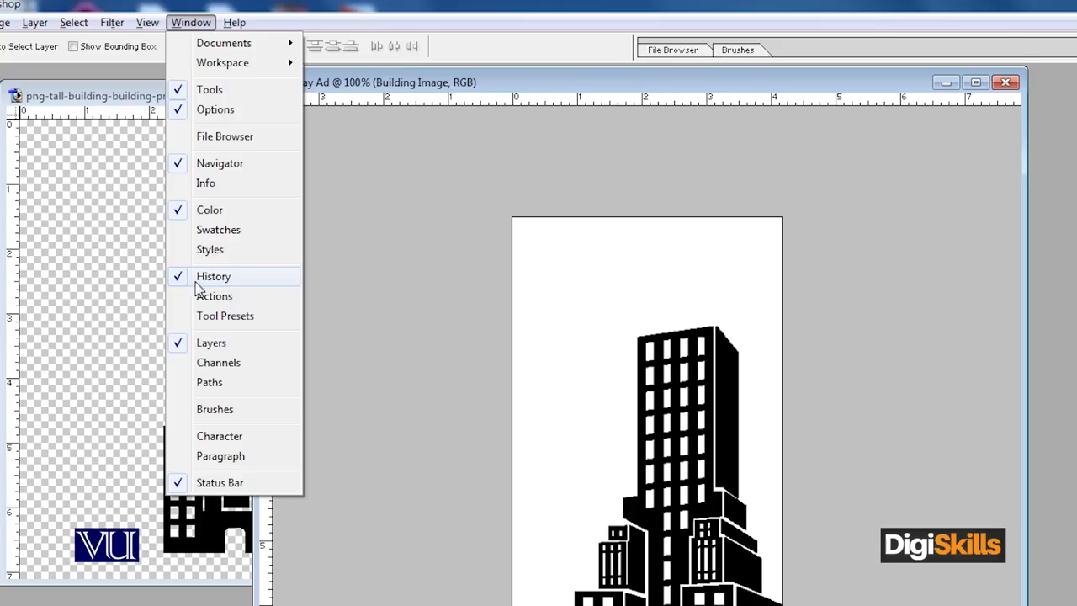
left_click(589, 326)
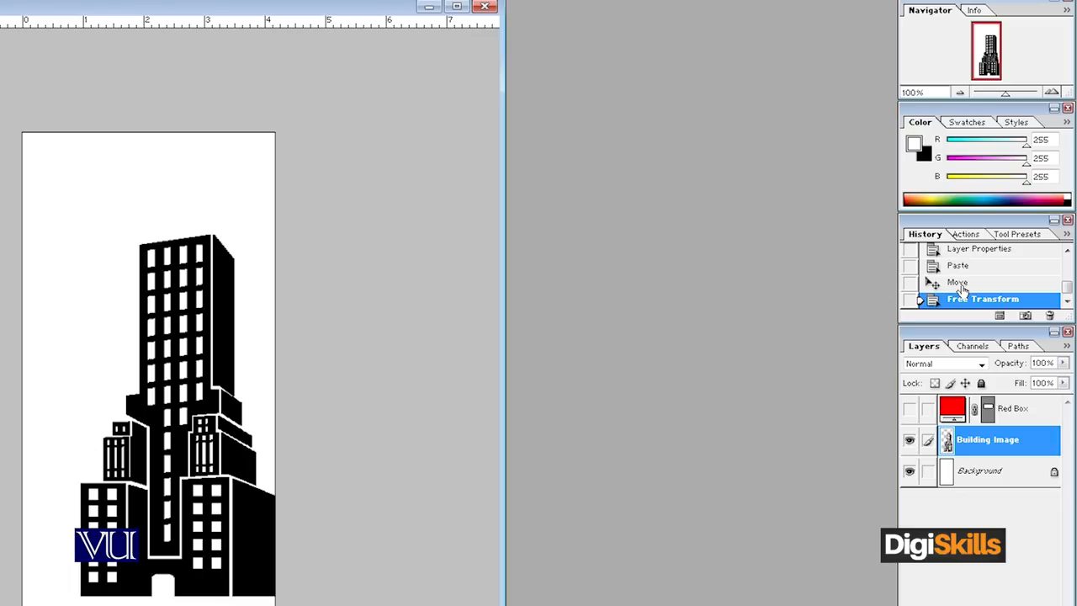
Step: Step back through the document history and restore the Paste state of the building image
left_click(959, 283)
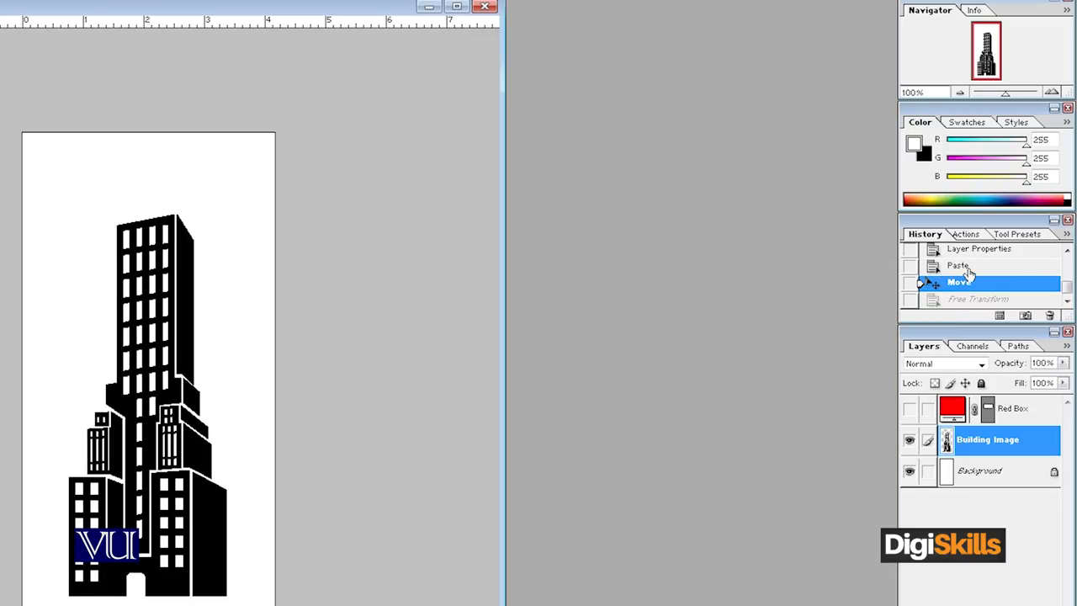
left_click(969, 269)
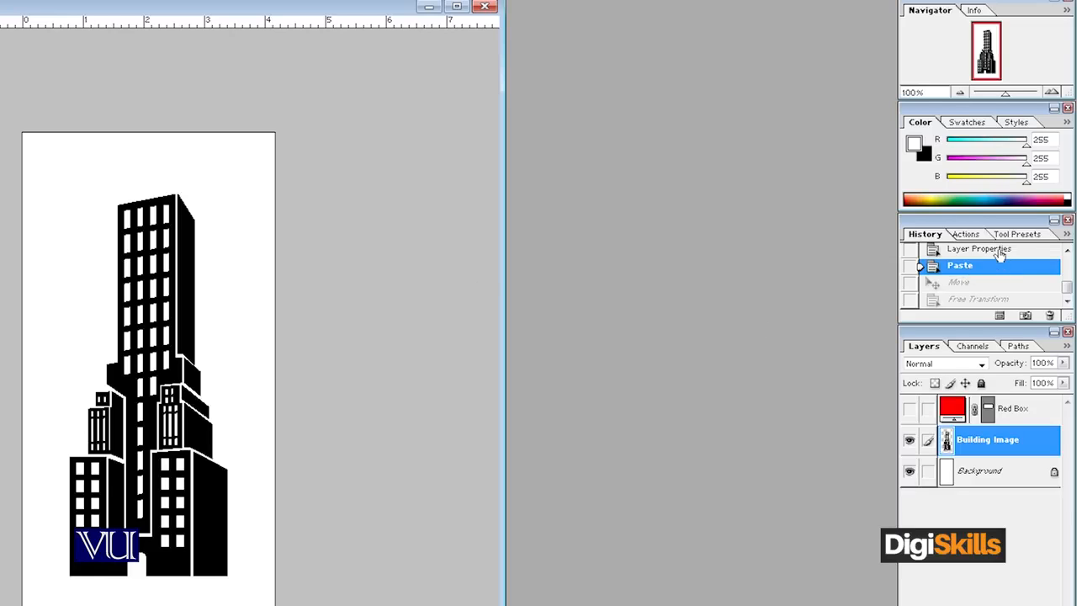
left_click(1000, 251)
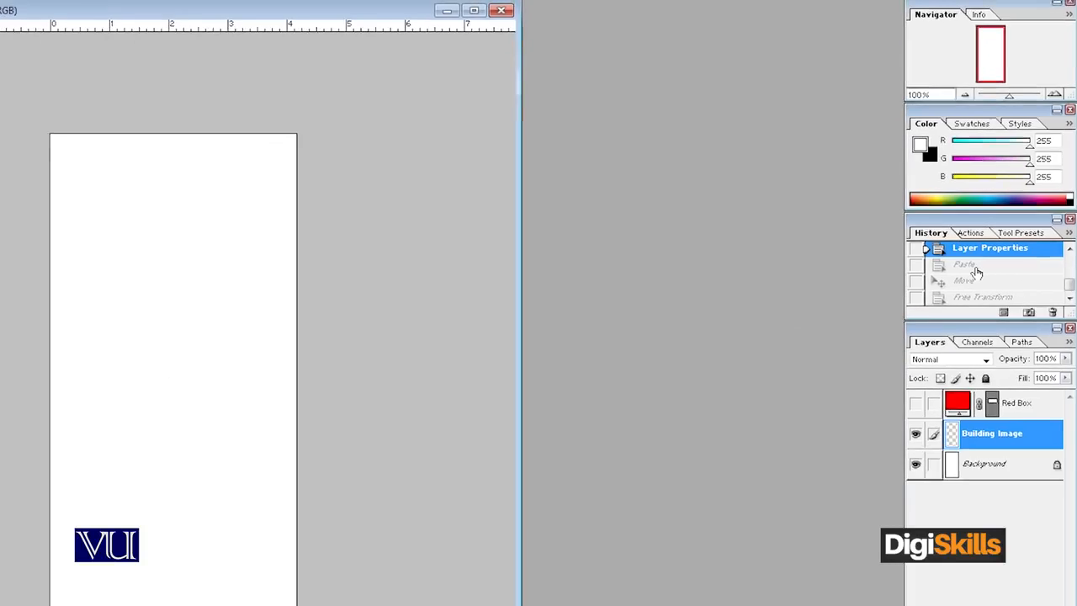
left_click(976, 268)
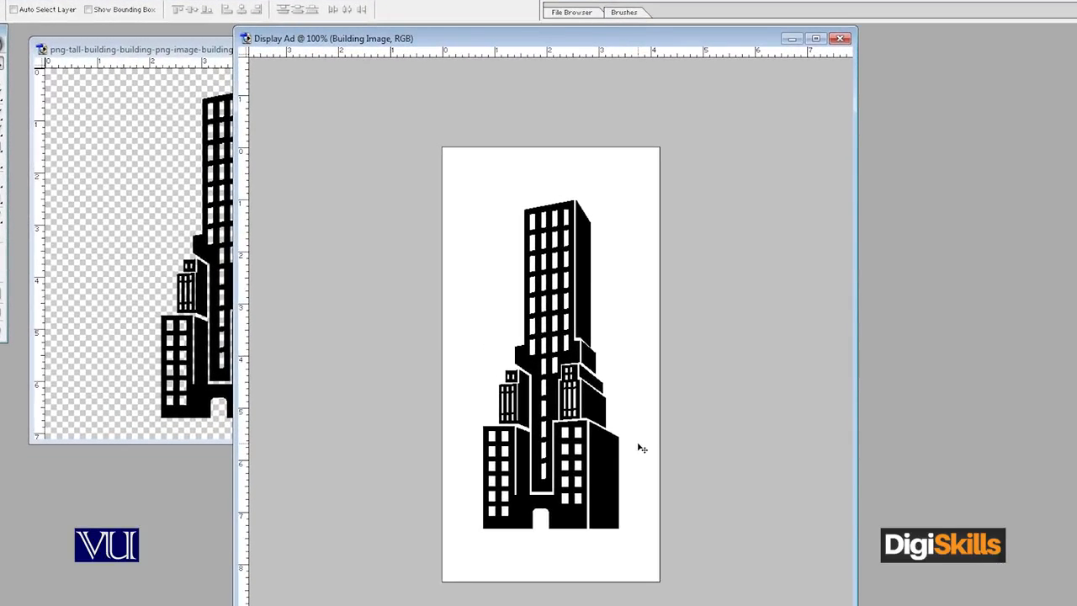
Step: Scale the building proportionally to about 64.3% and move it into the ad's bottom-right corner
key("ctrl+t")
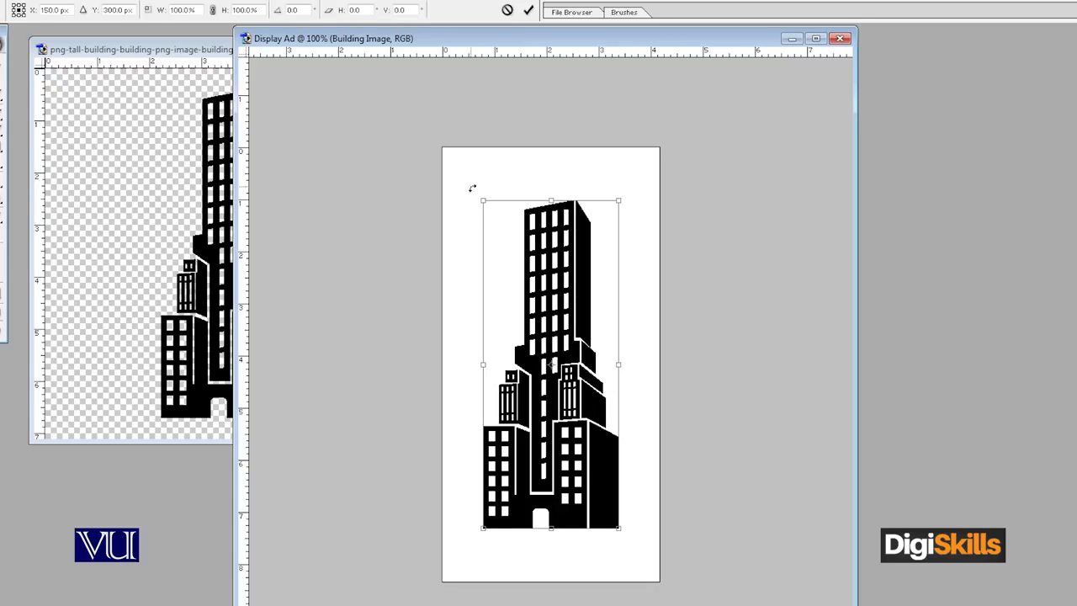
left_click_drag(485, 200, 546, 313)
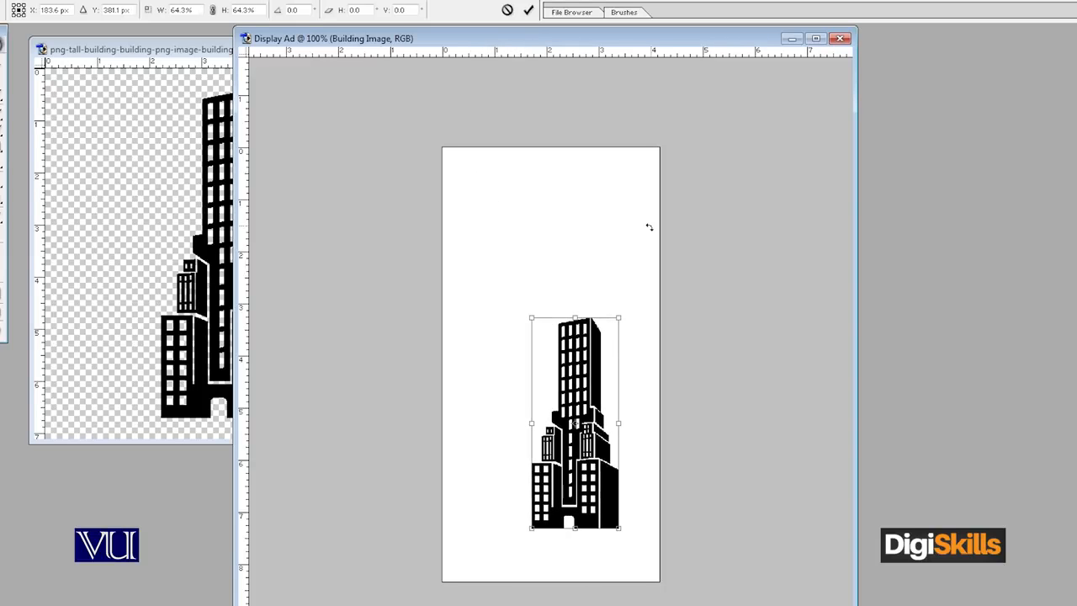
left_click(528, 11)
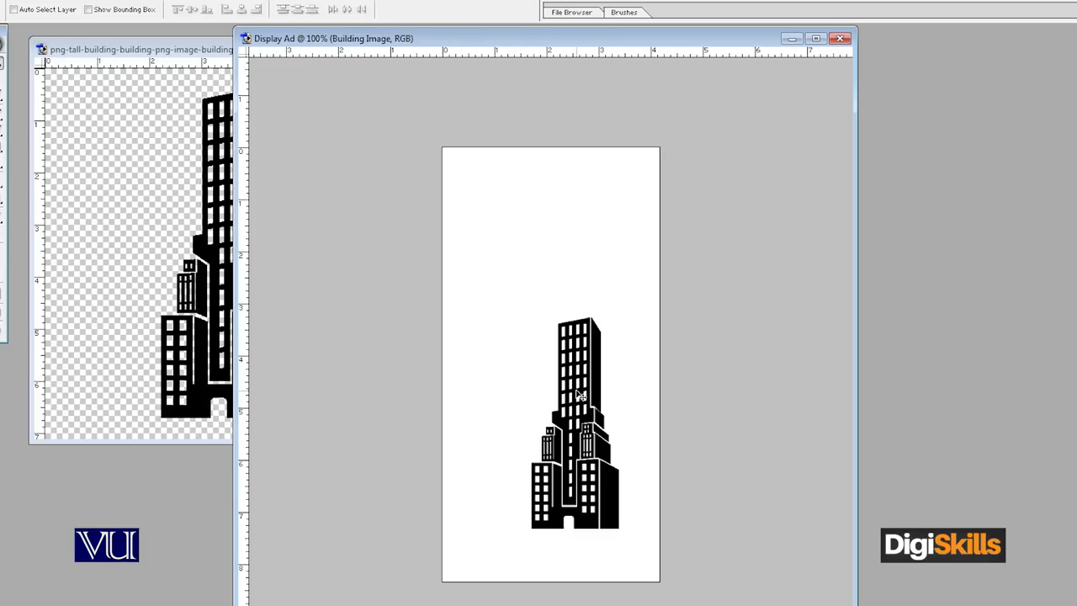
left_click_drag(579, 395, 613, 445)
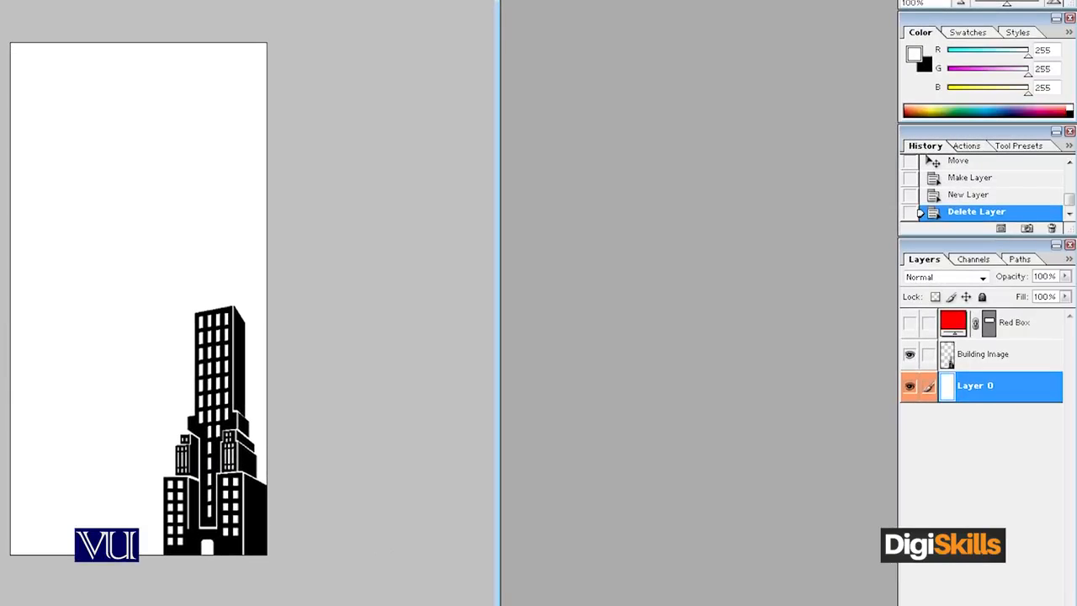
Step: Add a new layer between Building Image and Layer 0 and name it Background
left_click(1027, 604)
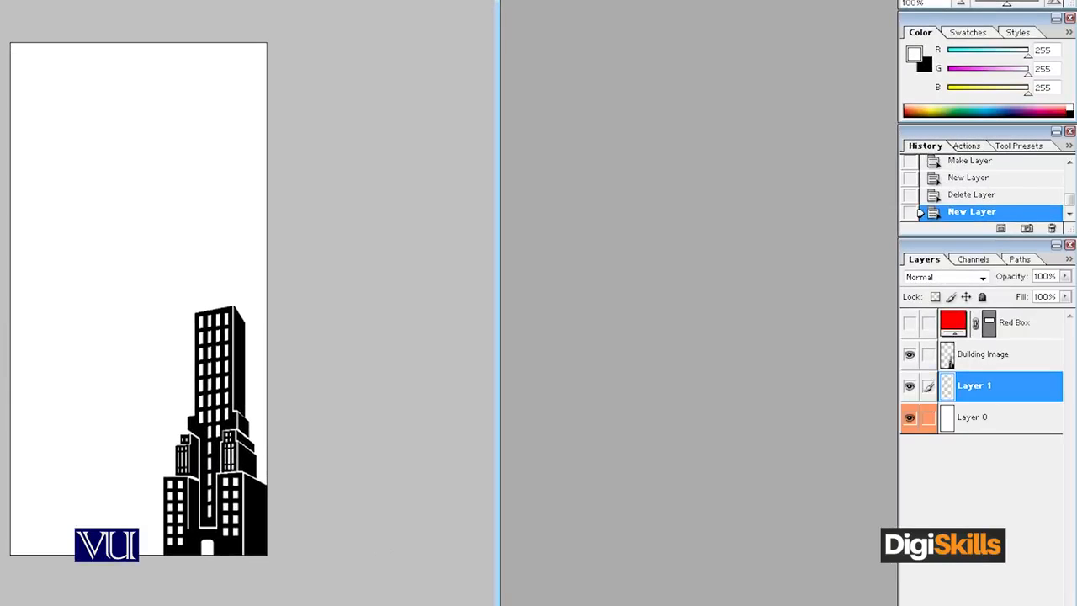
double_click(974, 386)
type("Background")
key("Return")
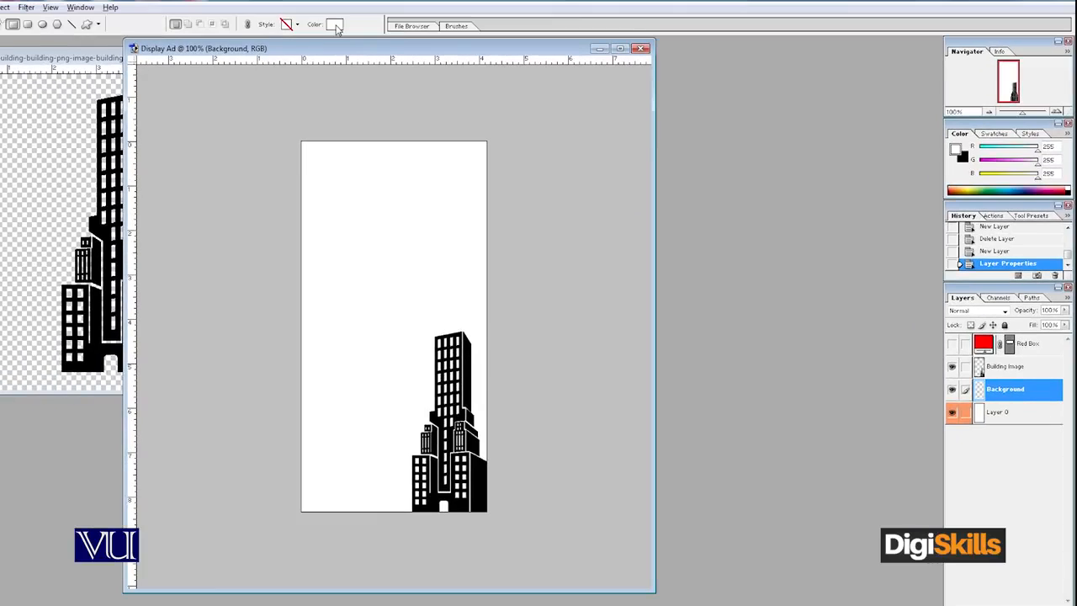
Step: Cover the whole ad with a green (00FF7E) rectangle on the Background layer and select the Building Image layer
left_click(335, 25)
mouse_move(455, 299)
left_mouse_down()
mouse_move(458, 287)
mouse_move(461, 301)
left_mouse_up()
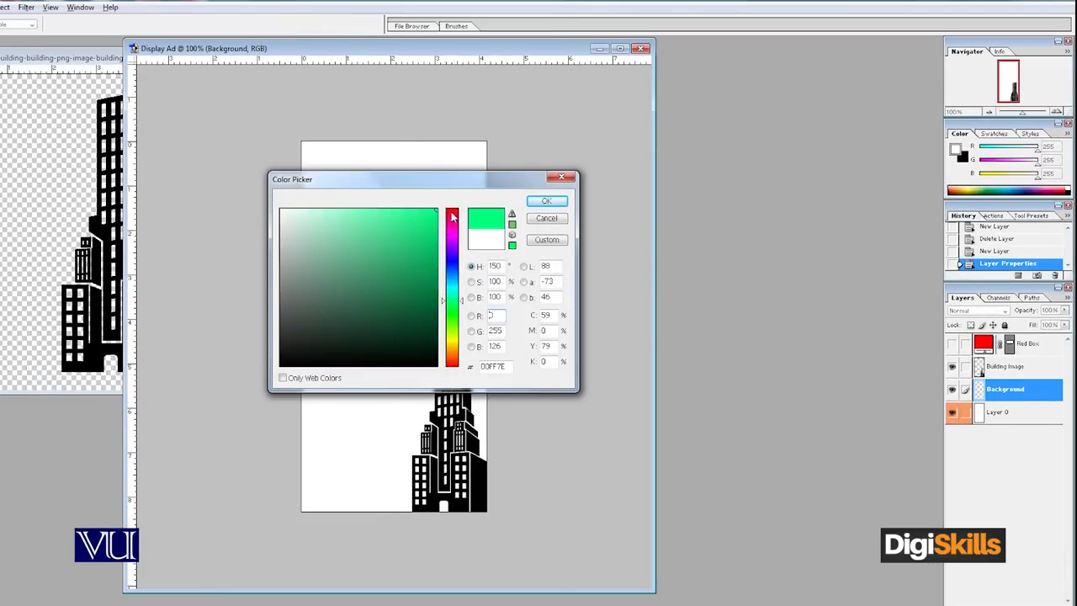
left_click(546, 201)
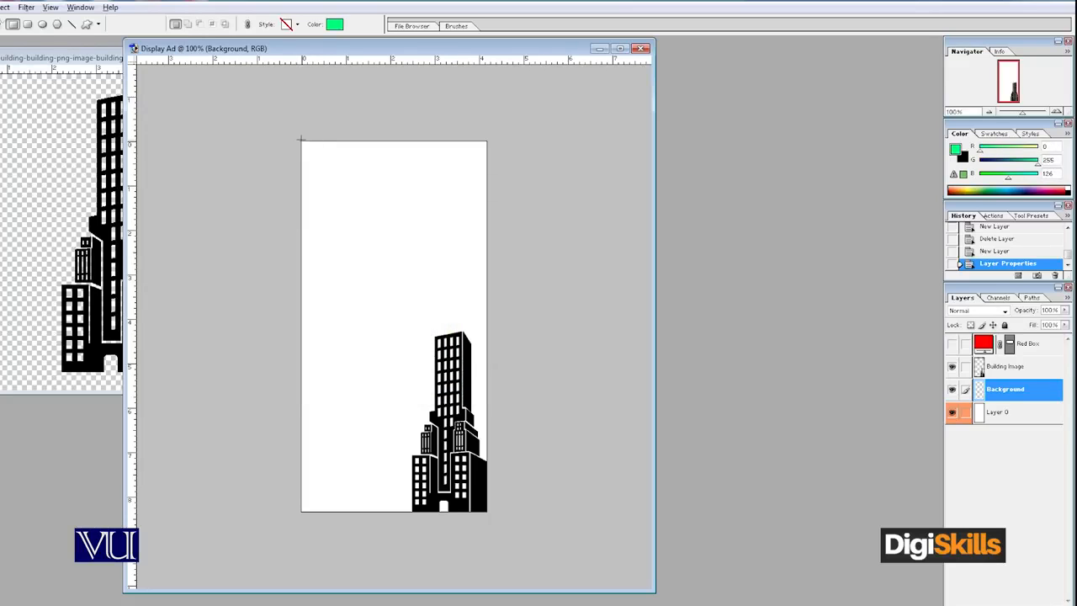
left_click_drag(296, 137, 493, 522)
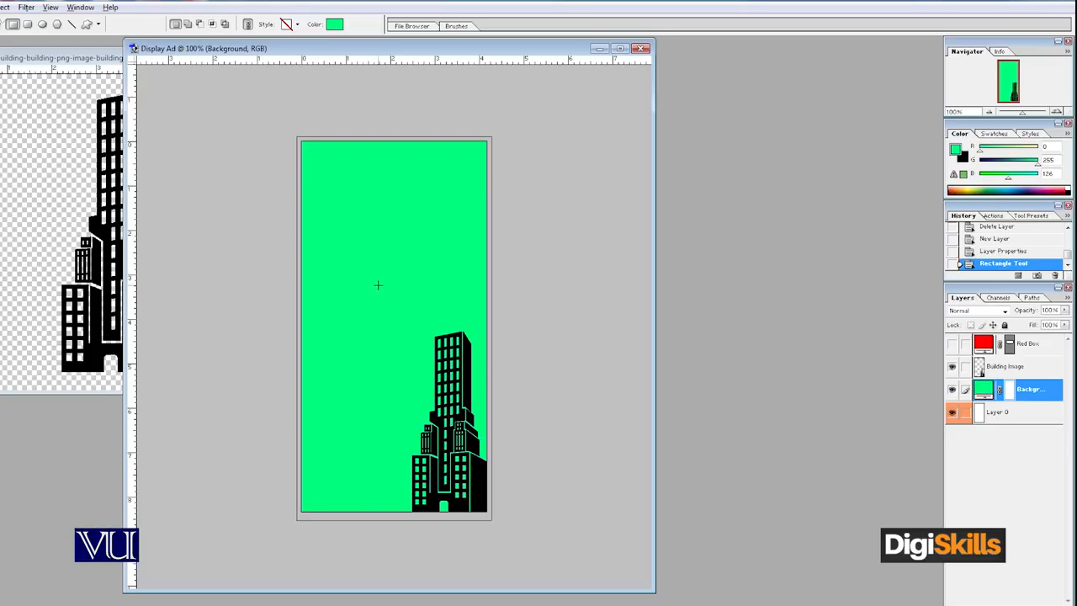
key("v")
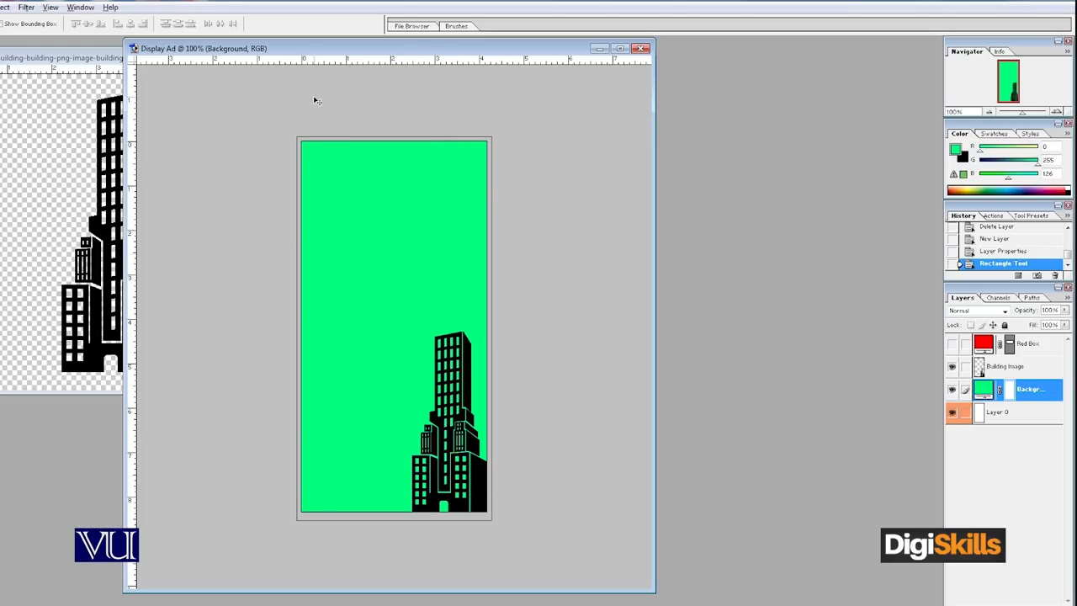
left_click(977, 366)
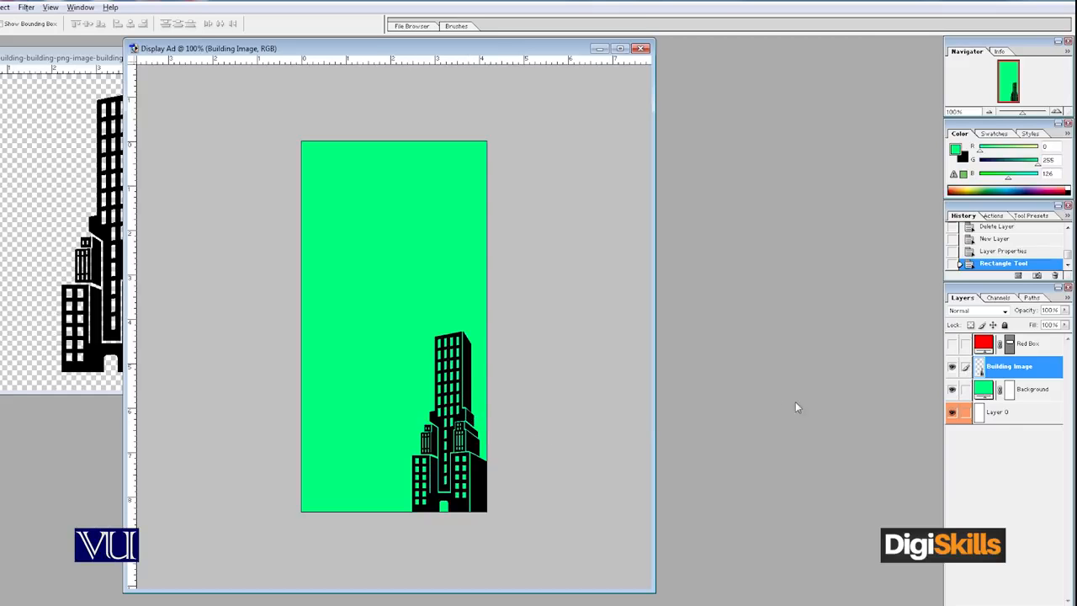
Step: Move the Background layer above Building Image, return it beneath, and reselect the Building Image layer
left_click_drag(1029, 393, 1003, 345)
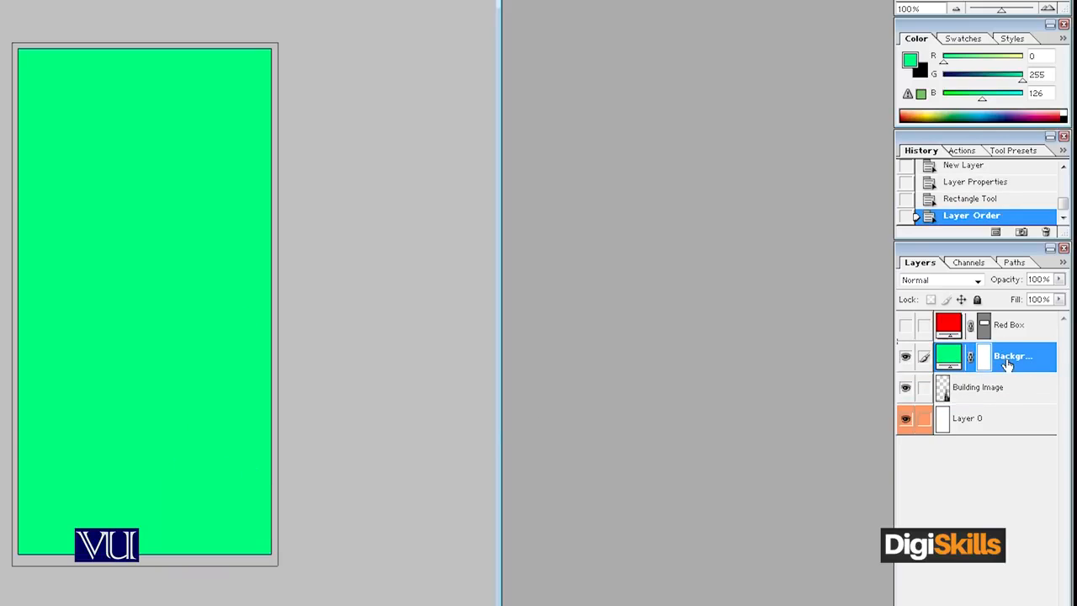
left_click_drag(1028, 364, 1026, 402)
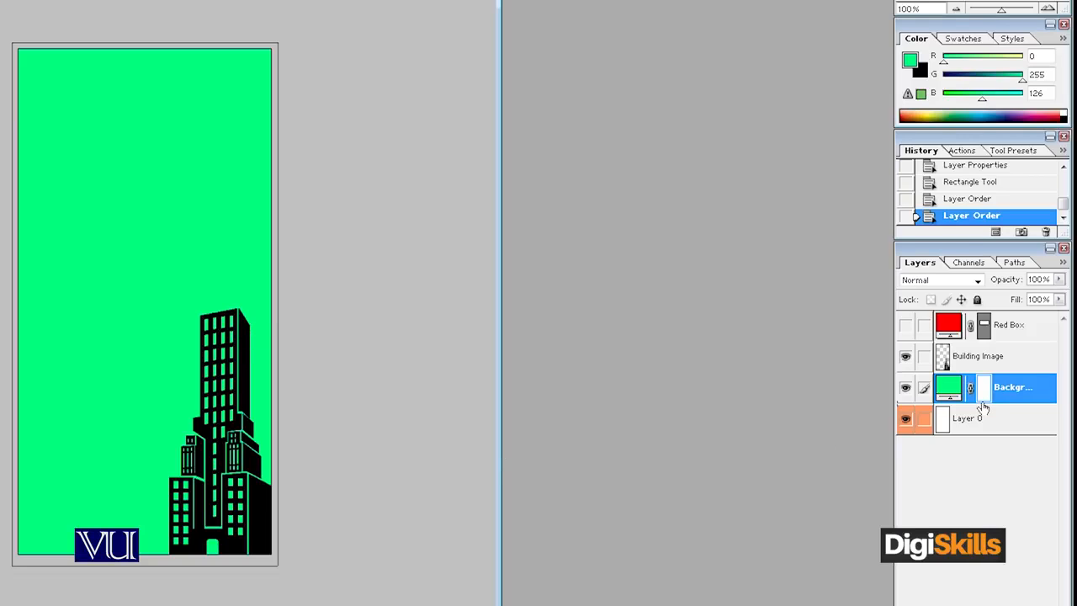
left_click(997, 362)
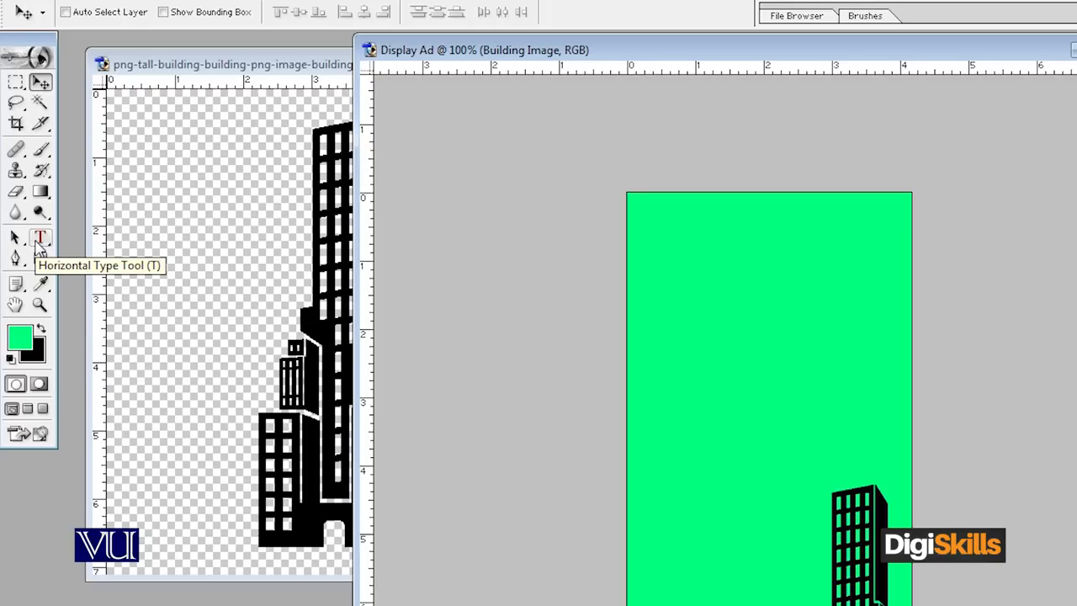
Step: Add the text "Building" in black 12 pt Corbel and move it toward the horizontal middle of the ad's upper area
left_click(39, 241)
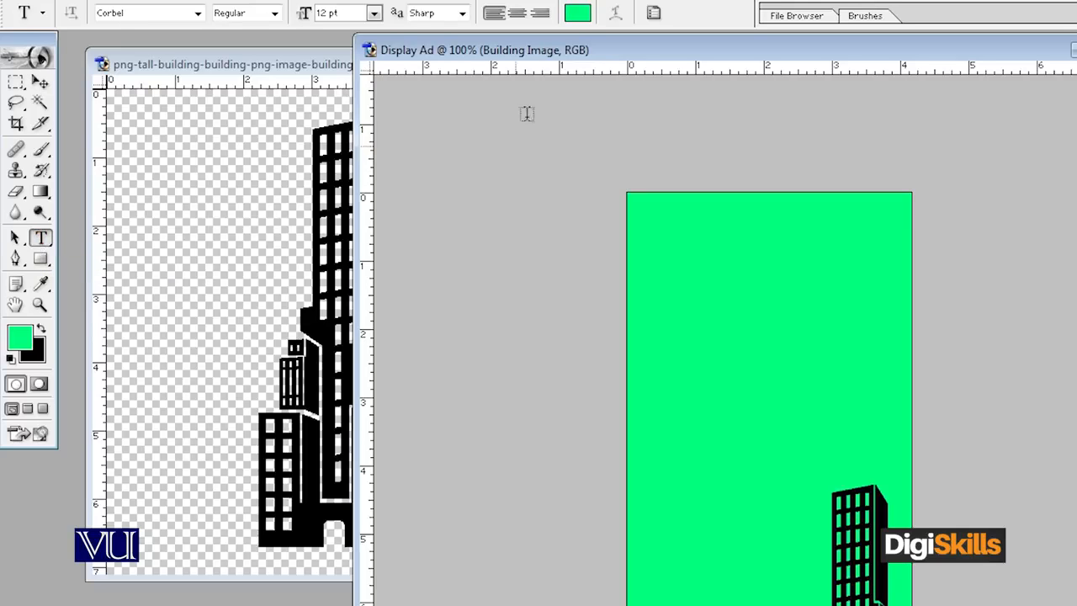
left_click(577, 15)
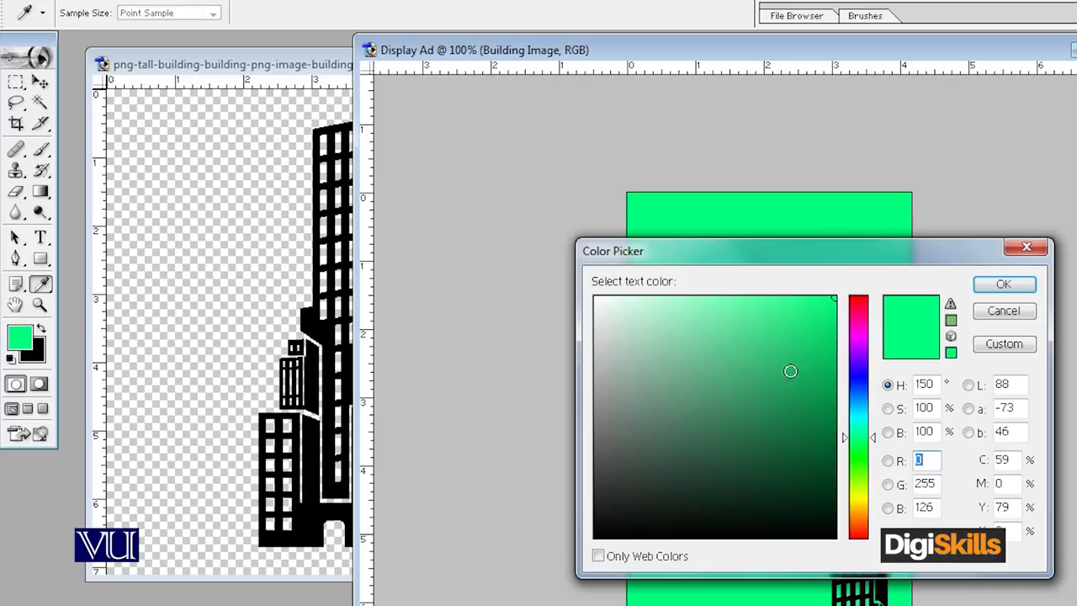
left_click(835, 536)
left_click(1010, 284)
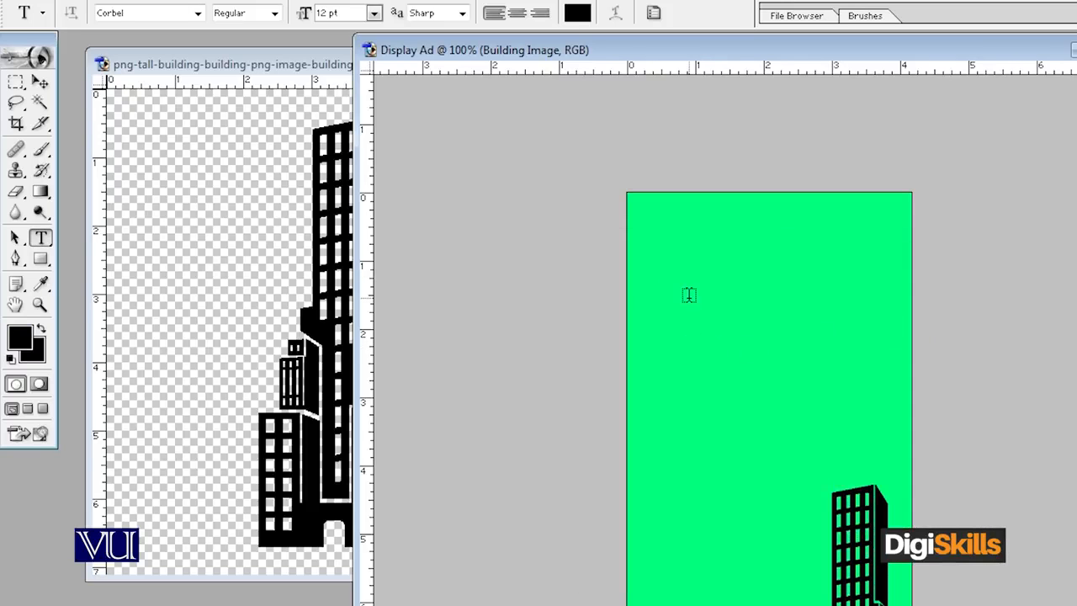
left_click(688, 294)
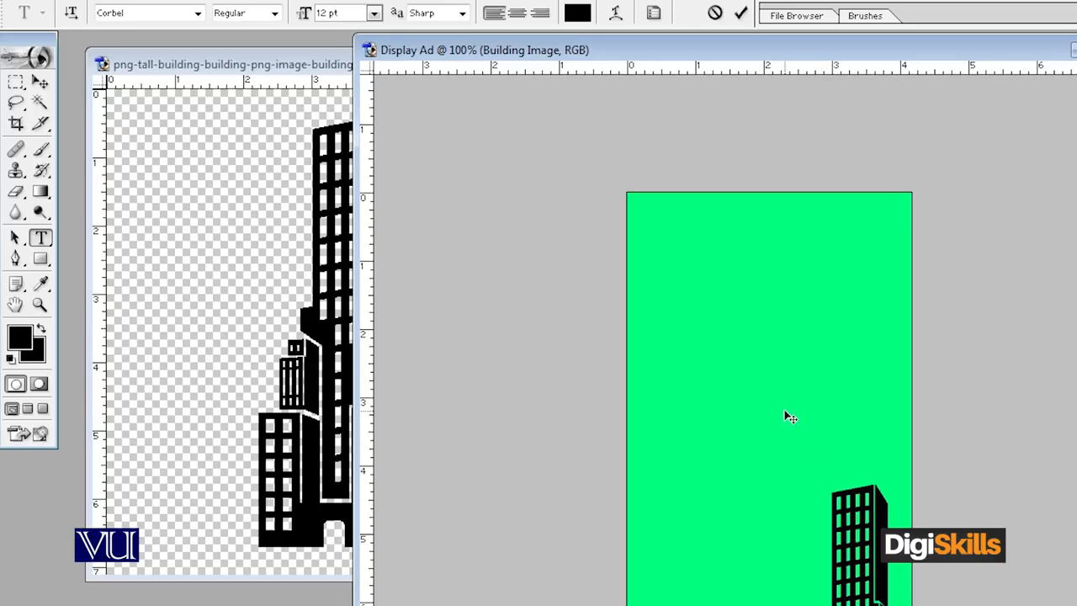
left_click(740, 16)
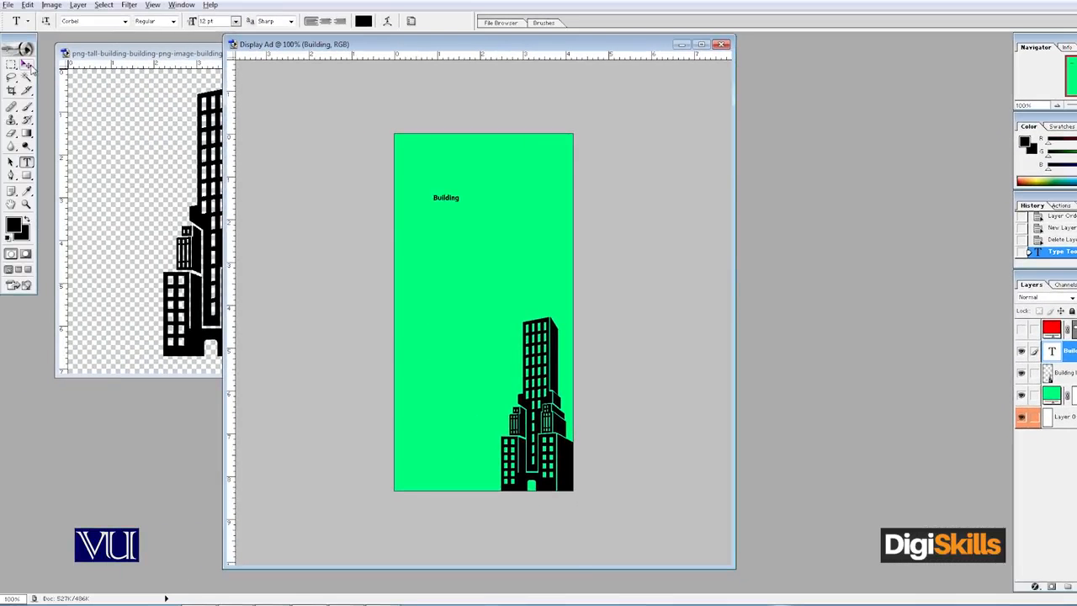
left_click_drag(445, 211, 486, 237)
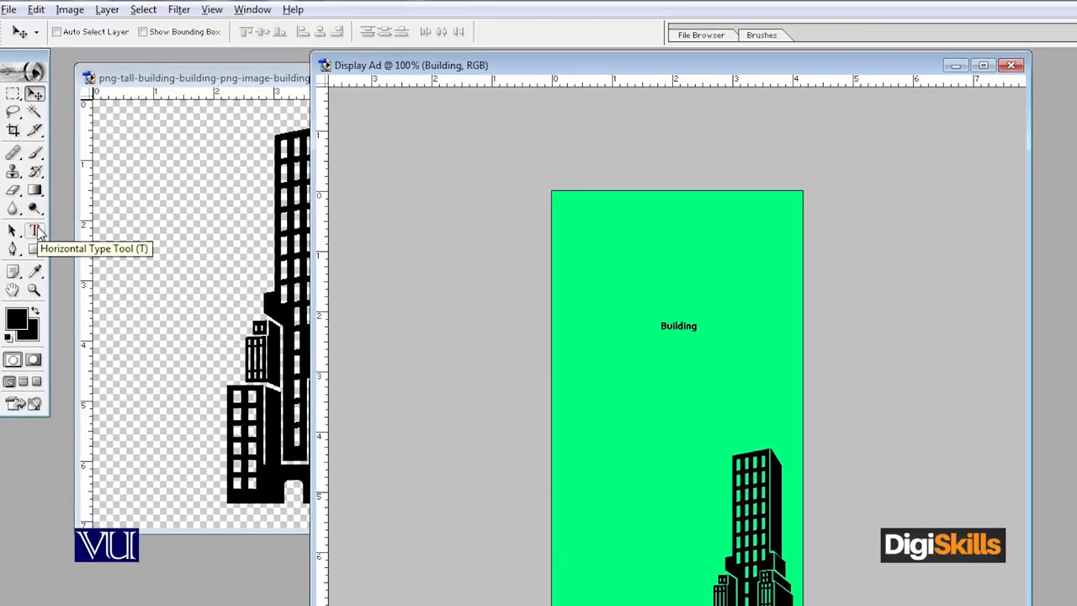
Step: Change the "Building" text's font to Courier (T1) and its size to 24 pt
left_click(35, 230)
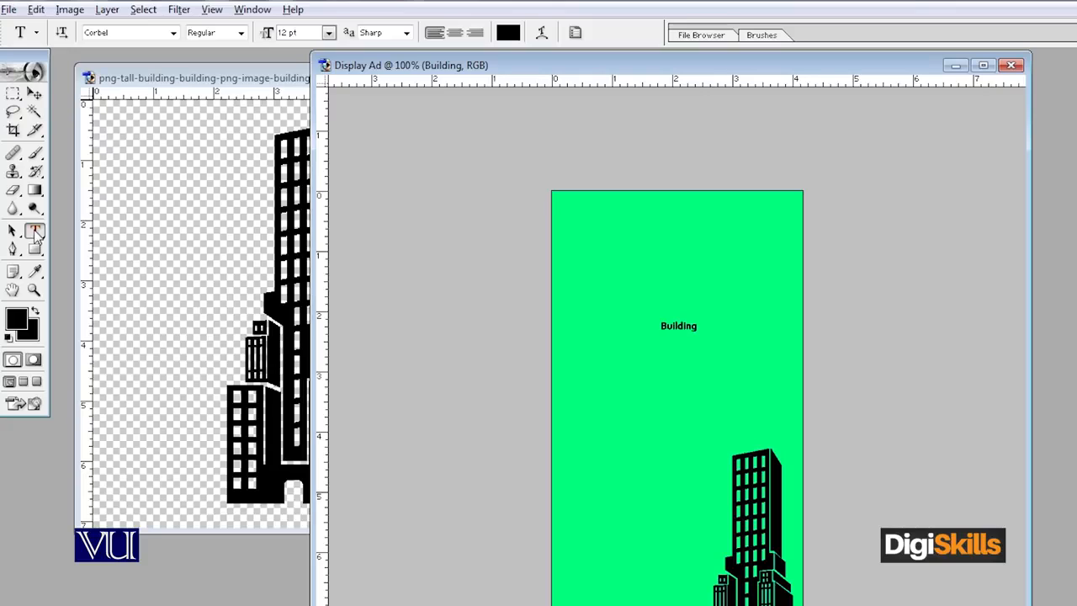
left_click(674, 326)
left_click_drag(663, 327, 735, 332)
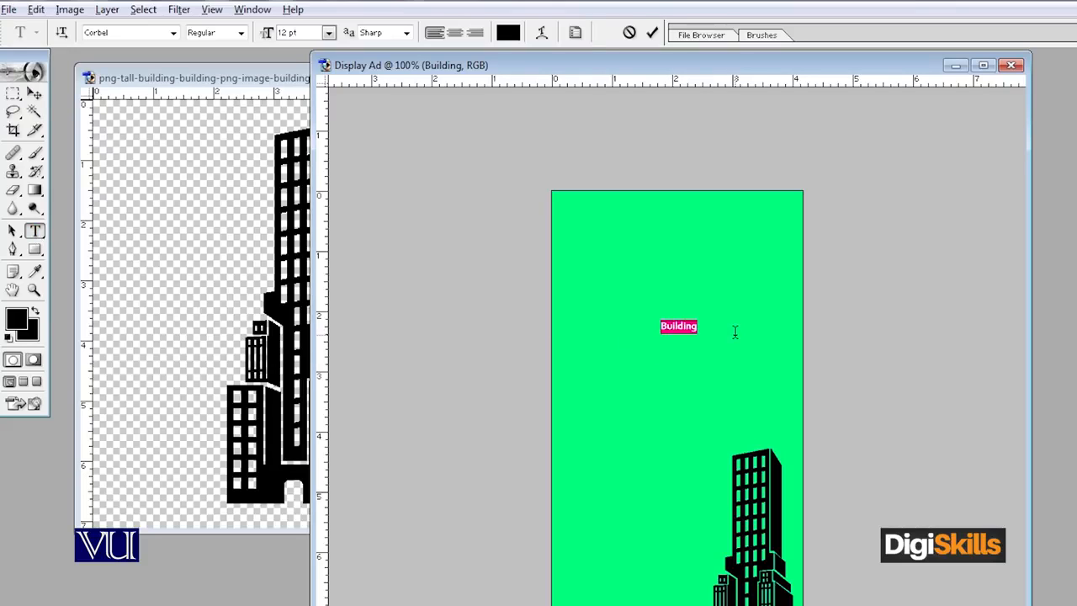
left_click(173, 32)
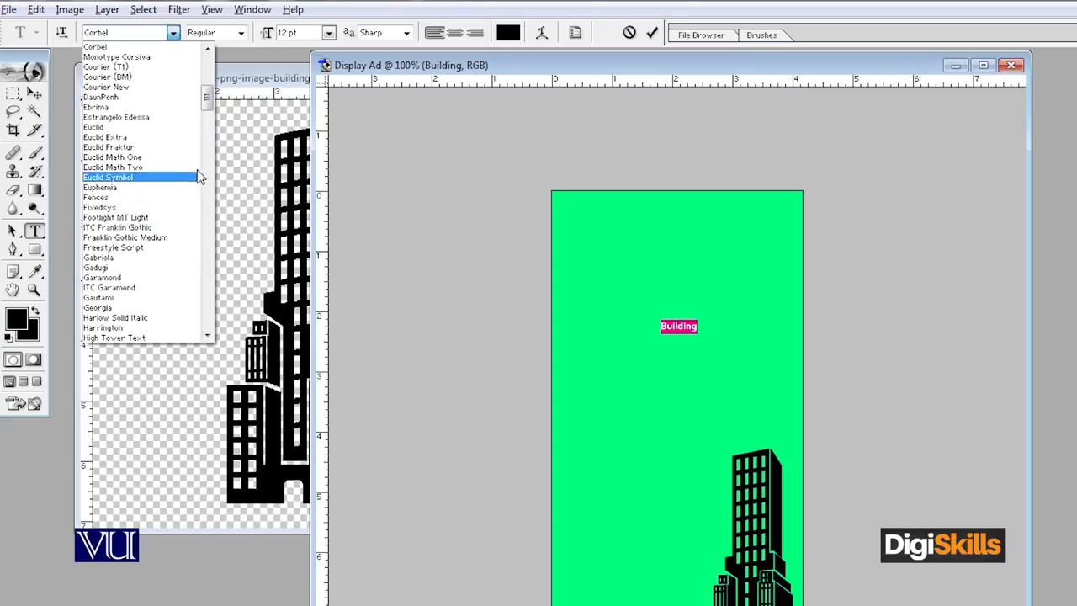
left_click(162, 67)
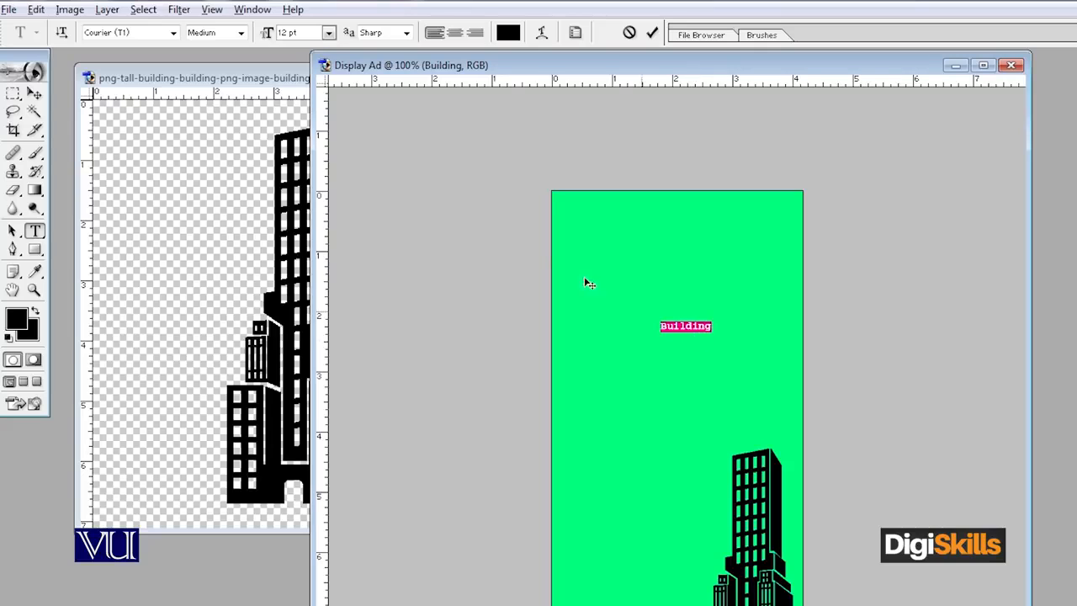
left_click(329, 33)
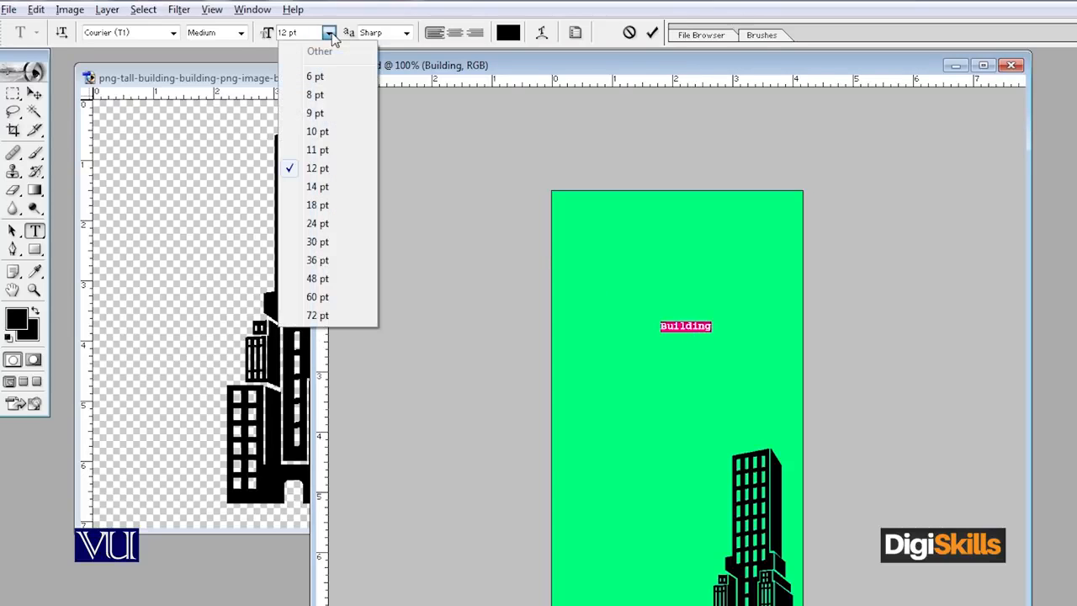
left_click(343, 223)
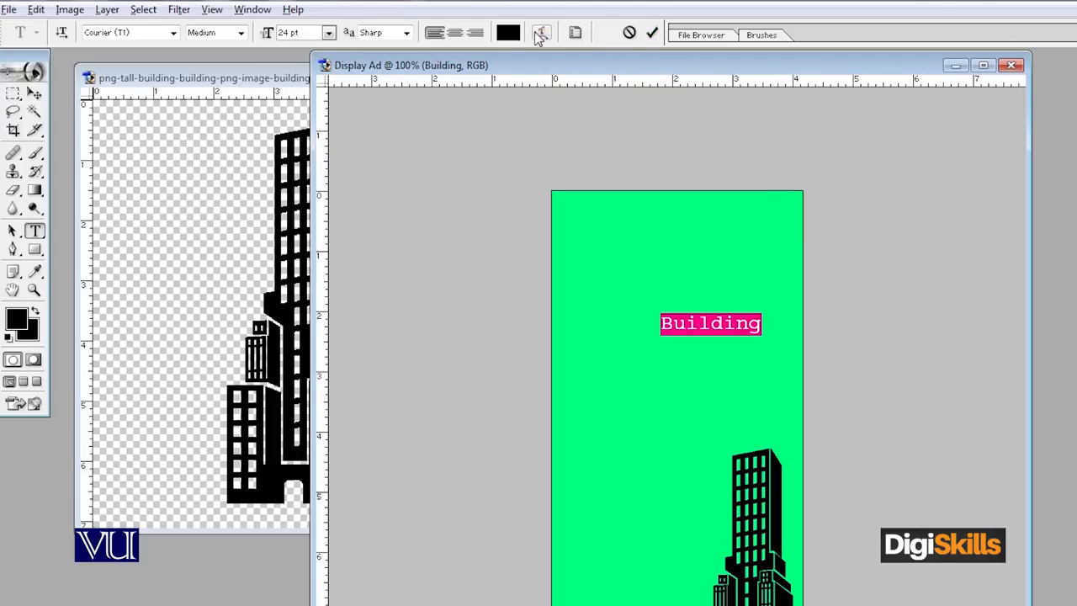
Step: Colour the "Building" text red (R 255) and move it to the ad's bottom-left area beside the building
left_click(508, 33)
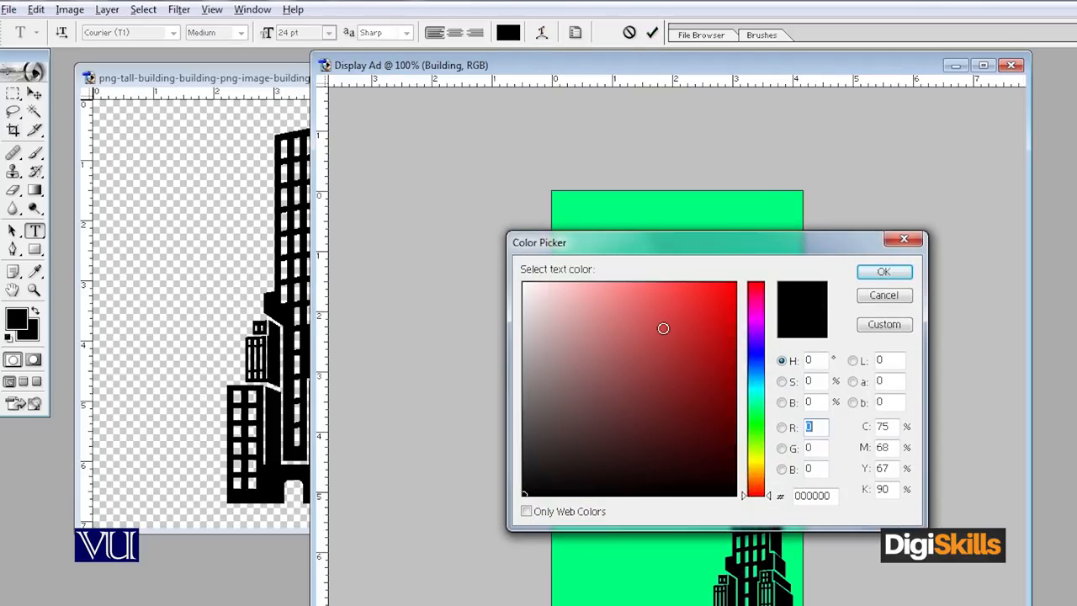
type("255")
left_click(877, 271)
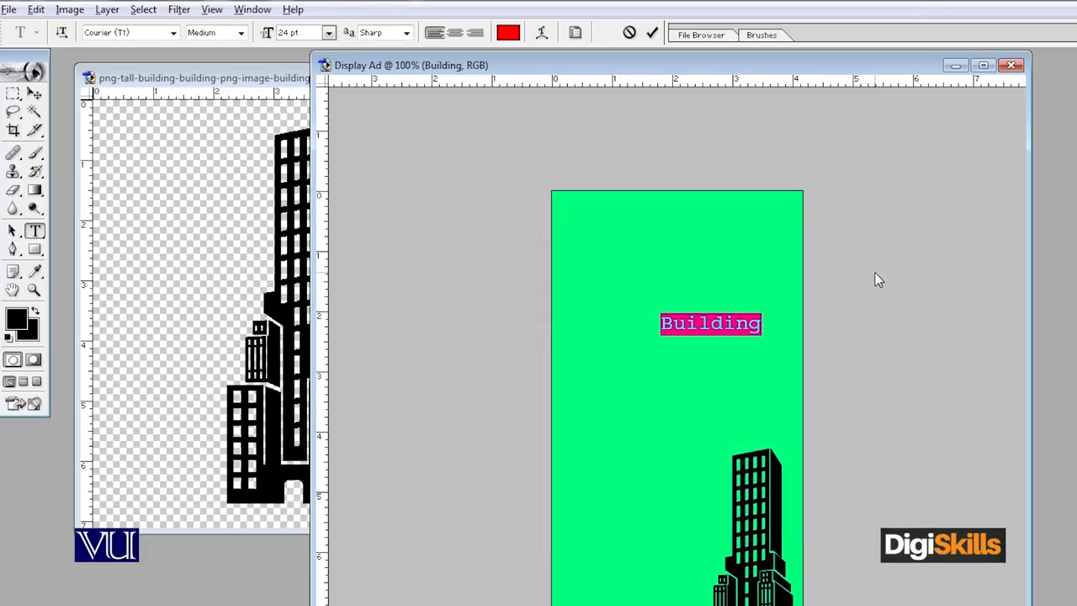
left_click(652, 33)
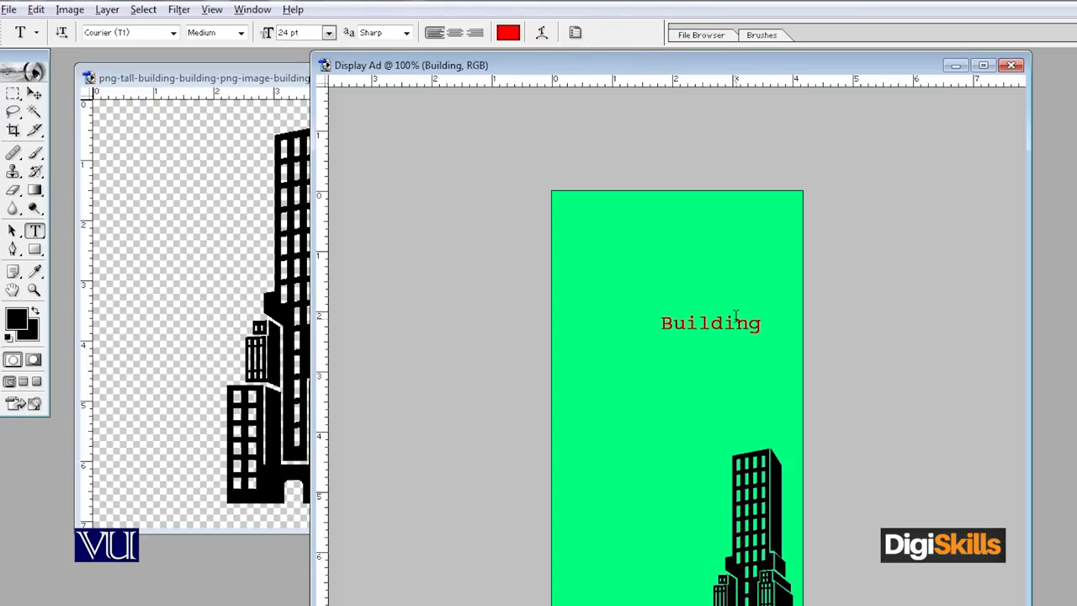
left_click(35, 94)
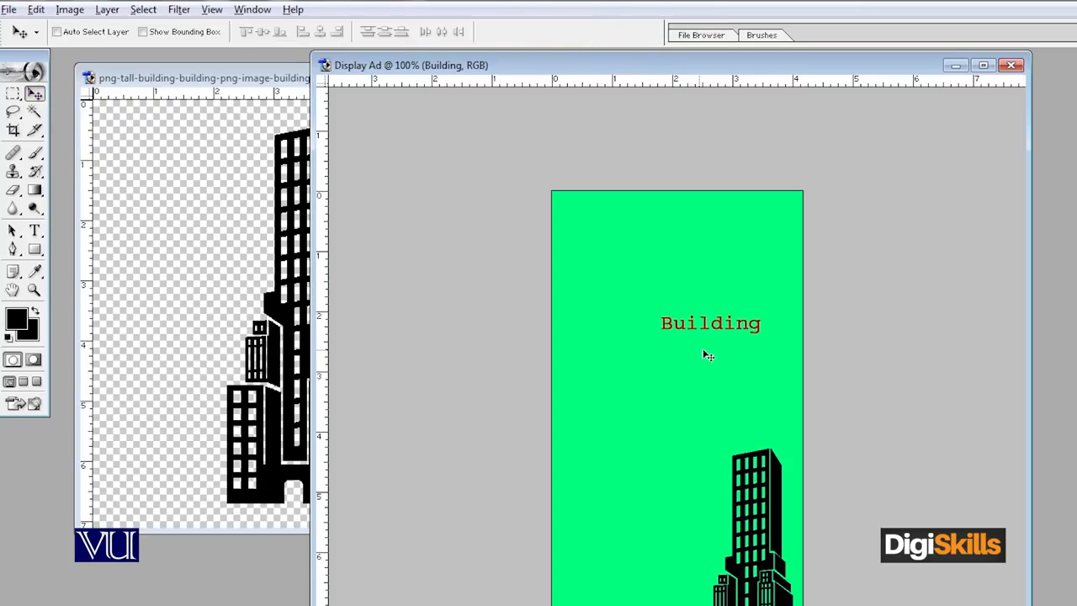
left_click_drag(707, 325, 244, 512)
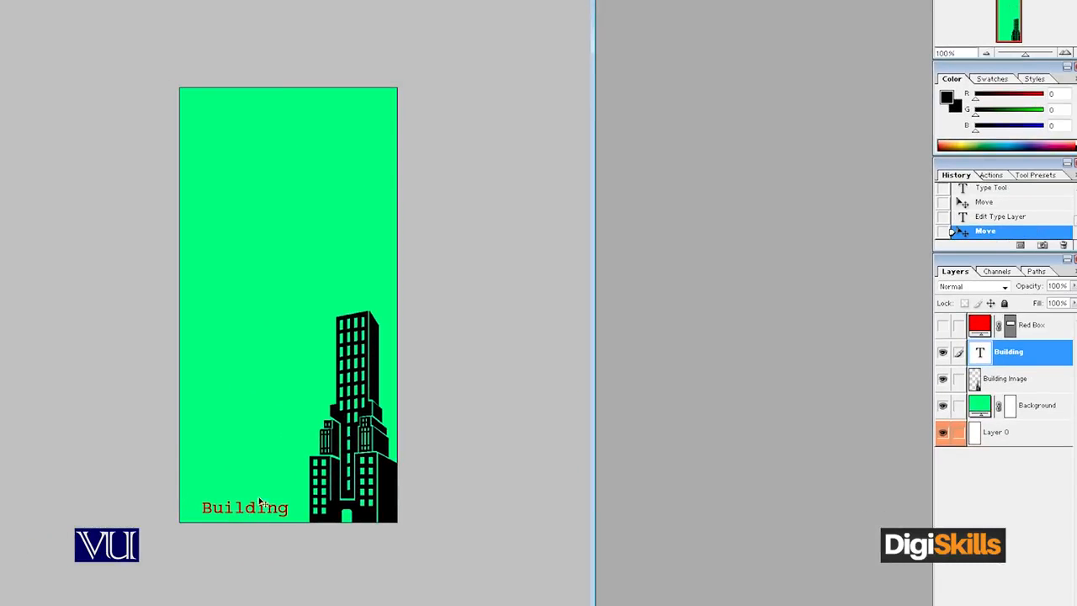